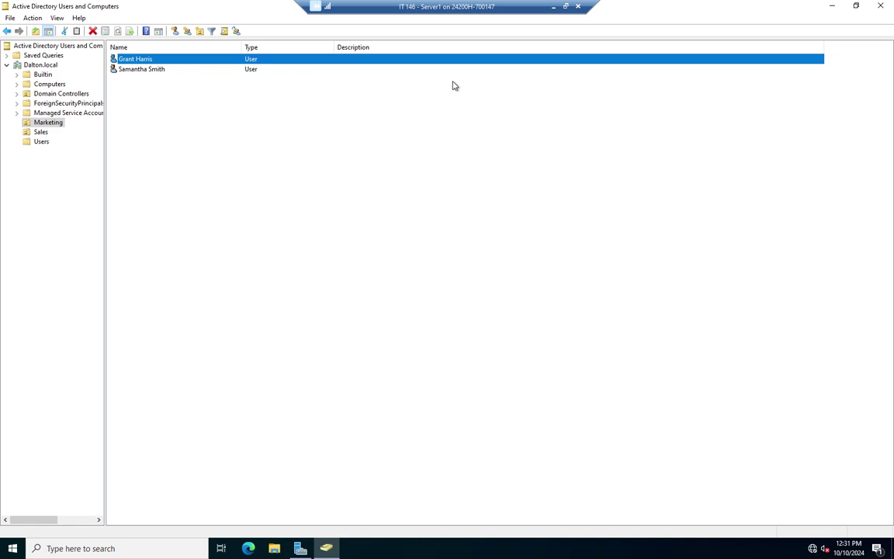
# - Start a new group in the Marketing OU and name it MarketingUsers
pyautogui.rightClick(184, 117)
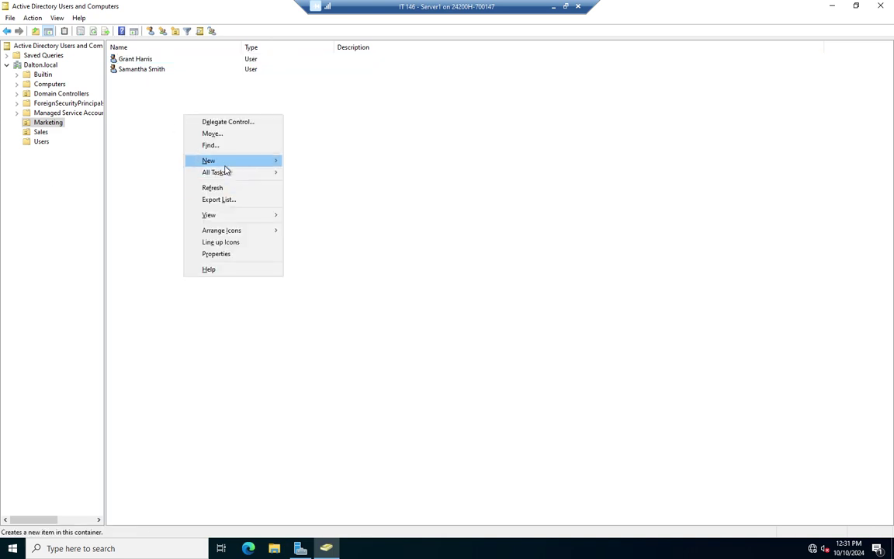
pyautogui.moveTo(223, 163)
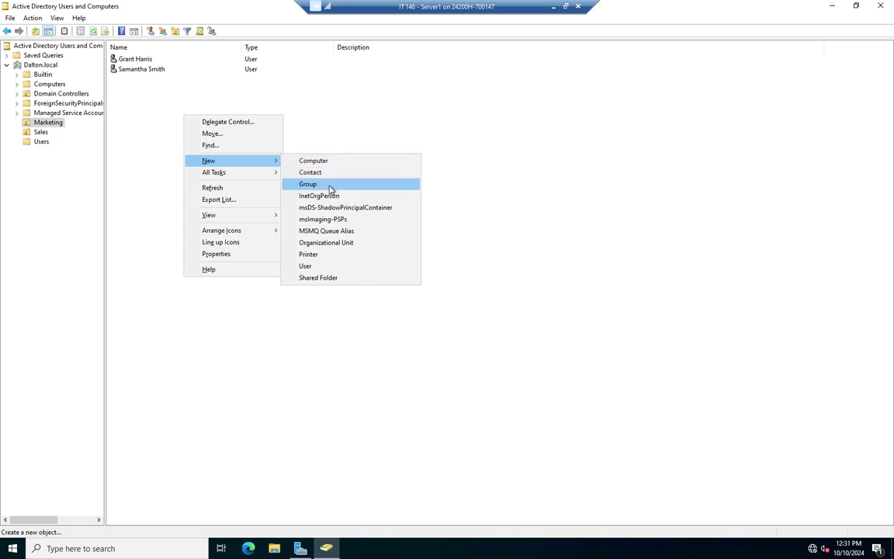
pyautogui.click(332, 184)
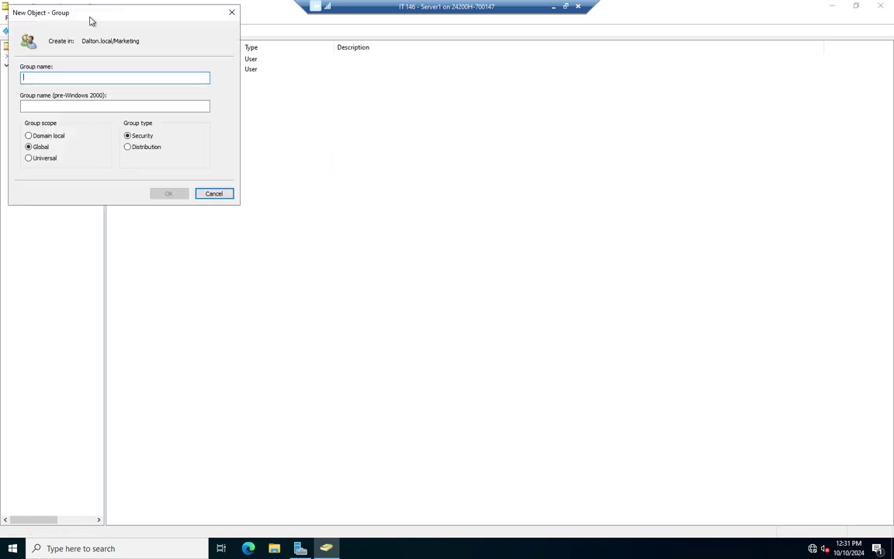
pyautogui.moveTo(87, 17); pyautogui.dragTo(392, 214)
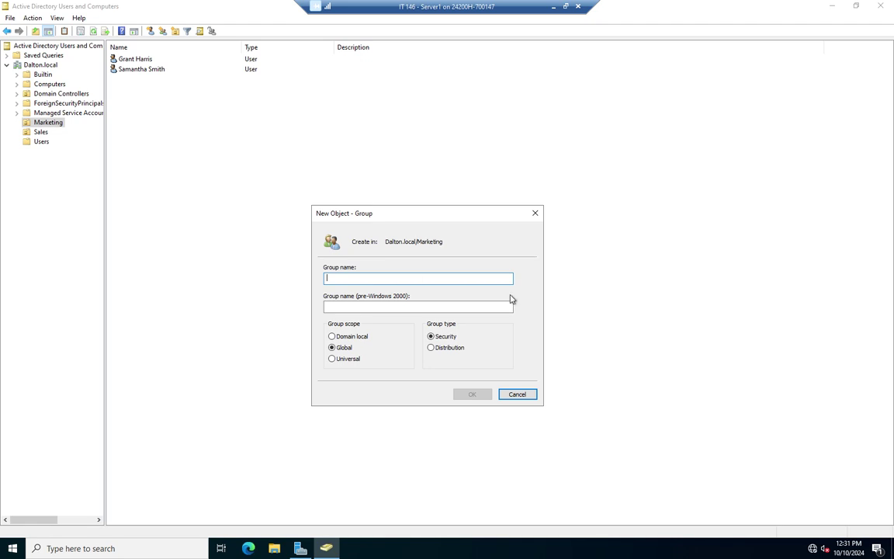
pyautogui.write('MarketingU')
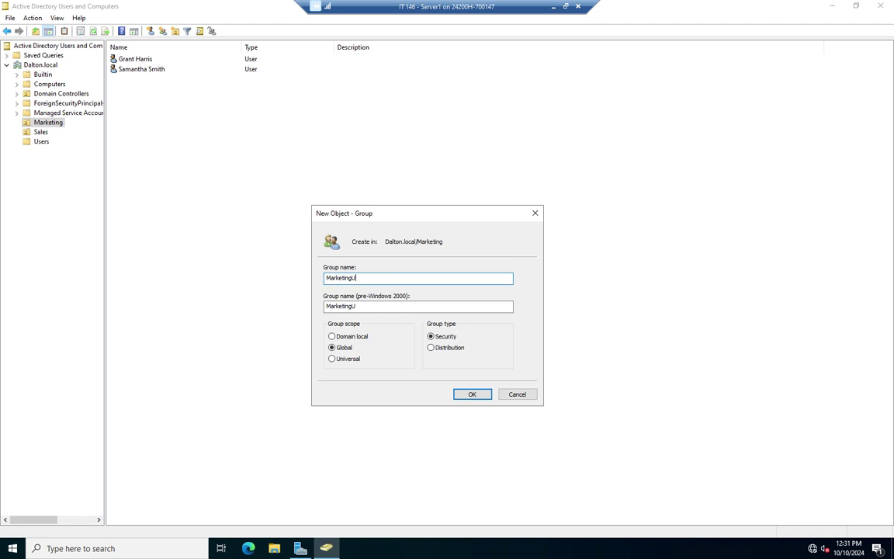
pyautogui.write('sers')
# - Confirm creation of the MarketingUsers global security group
pyautogui.click(471, 395)
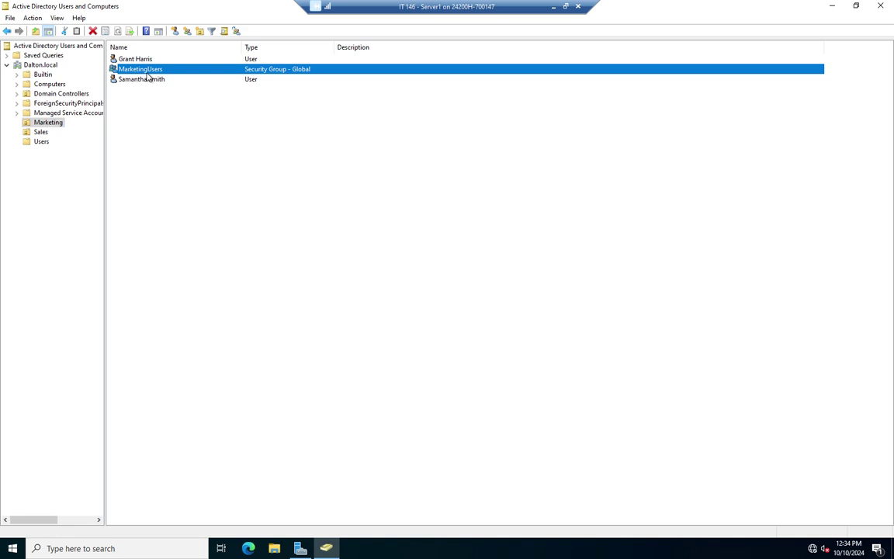
# - Open the MarketingUsers properties and review its Member Of and Members tabs, ending on Members
pyautogui.doubleClick(146, 71)
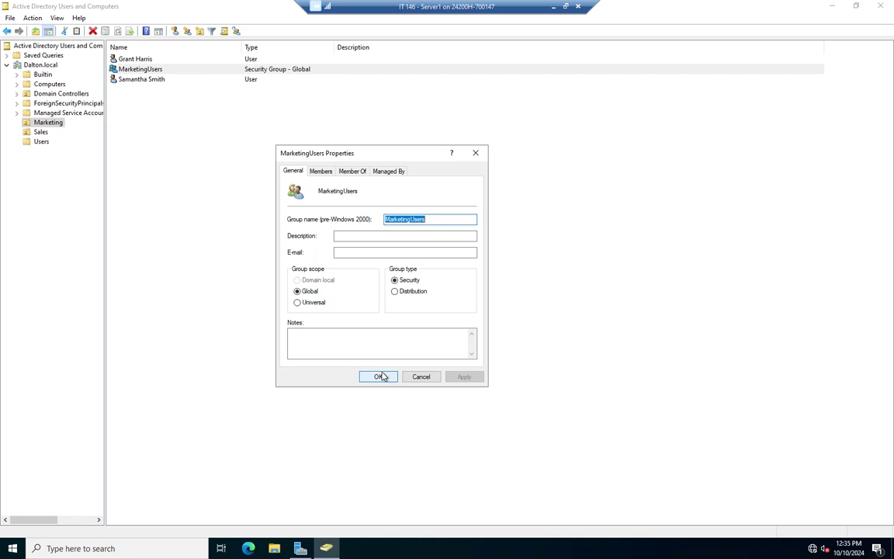
pyautogui.click(320, 172)
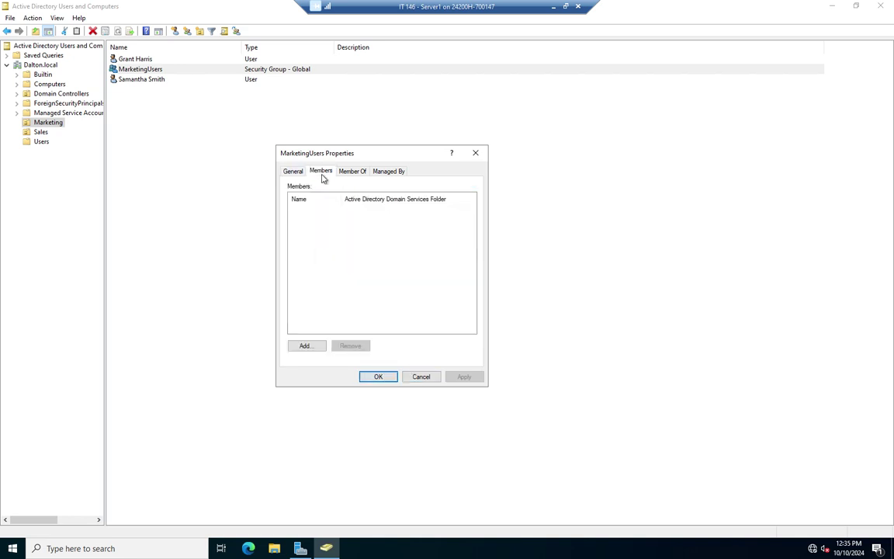
pyautogui.click(353, 174)
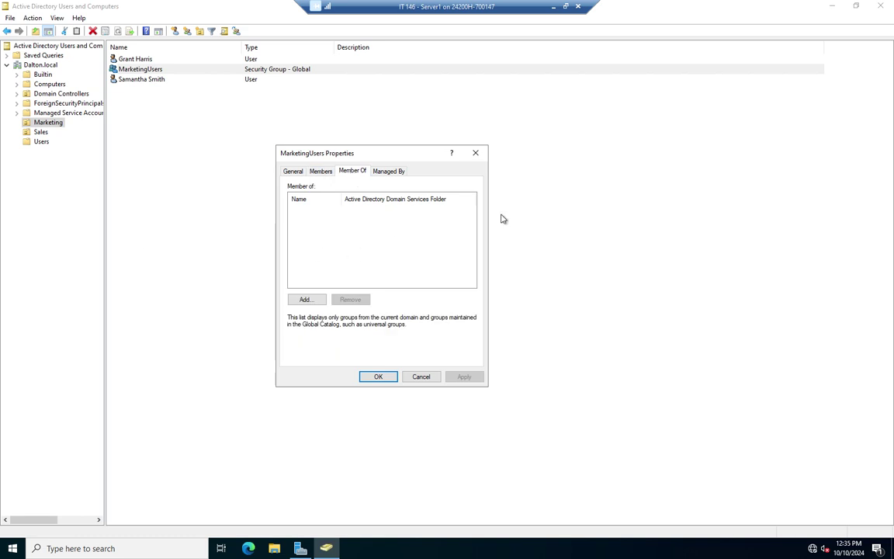
pyautogui.click(321, 171)
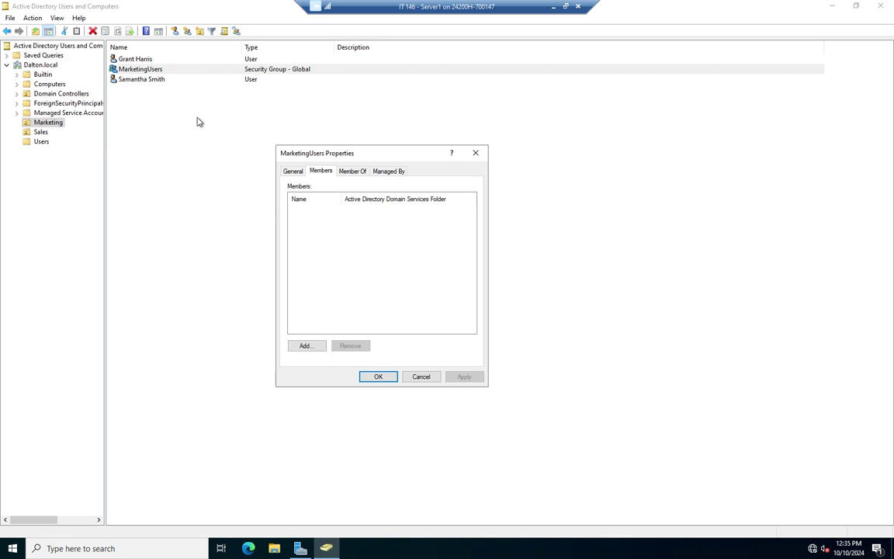
pyautogui.click(349, 172)
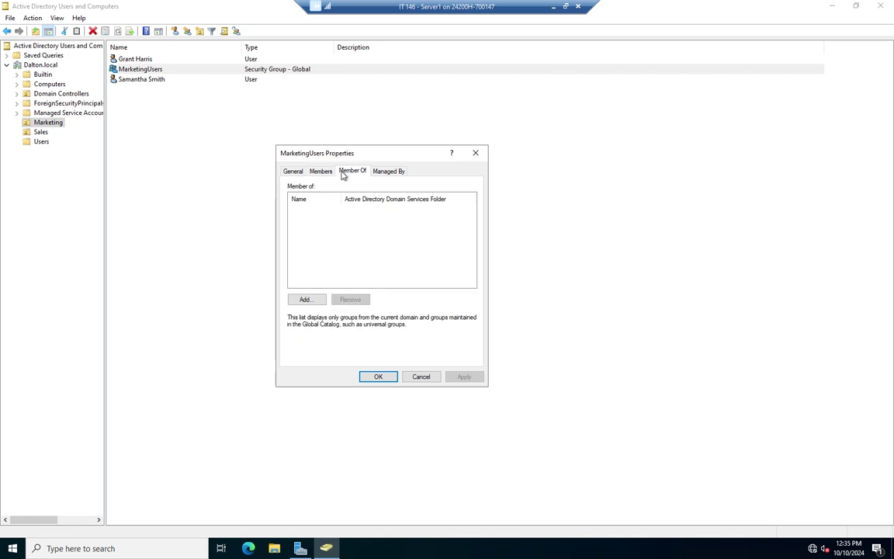
pyautogui.click(321, 171)
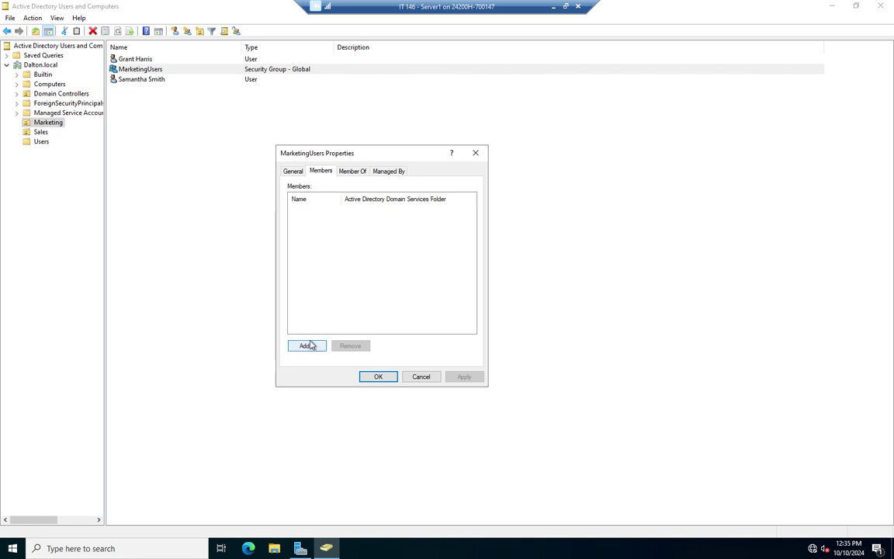
# - Add the first Marketing user account to MarketingUsers via a resolved partial name, and apply
pyautogui.click(305, 345)
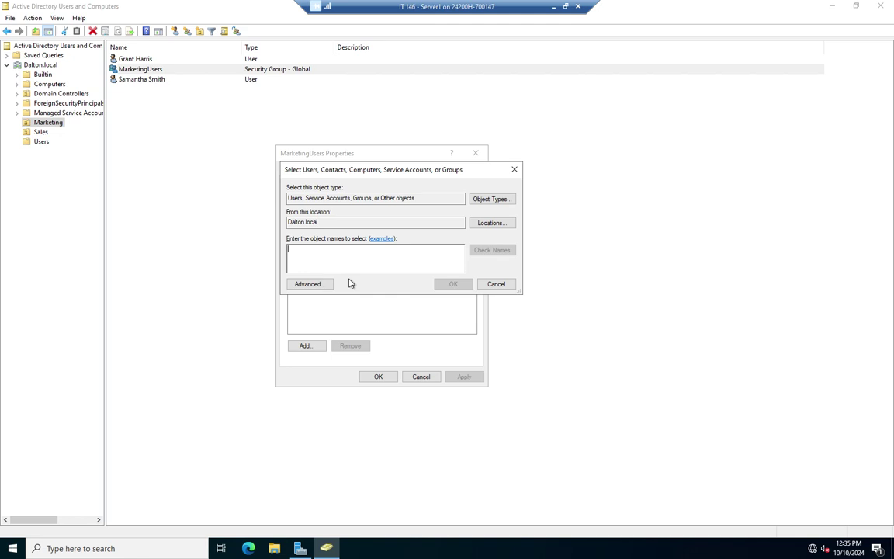
pyautogui.write('grant')
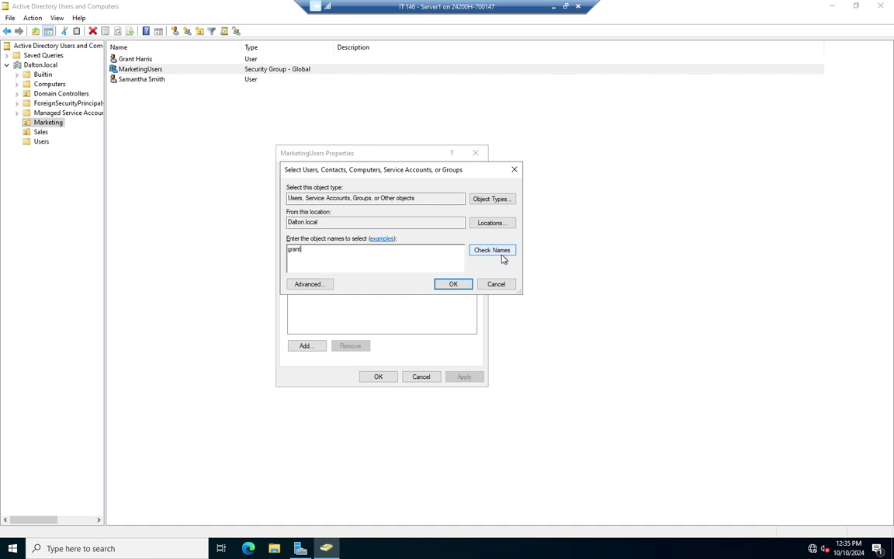
pyautogui.click(503, 258)
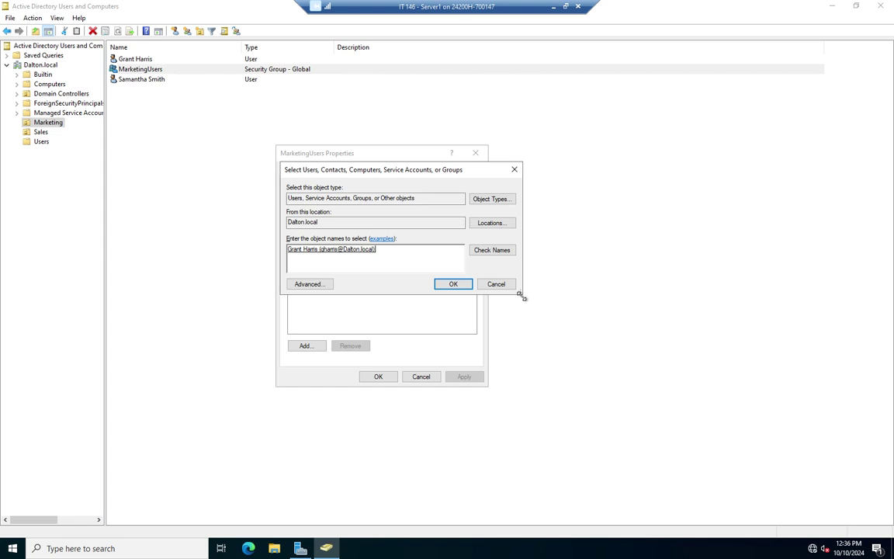
pyautogui.click(454, 284)
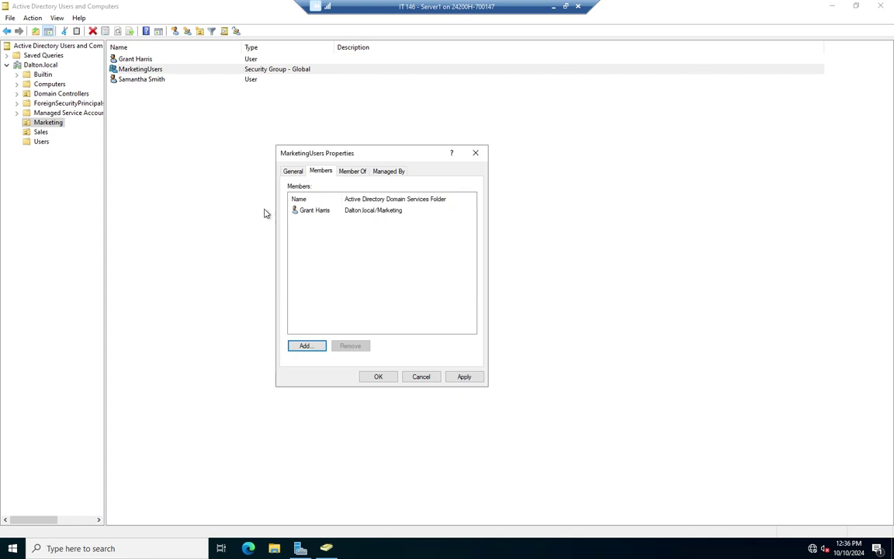
pyautogui.click(476, 380)
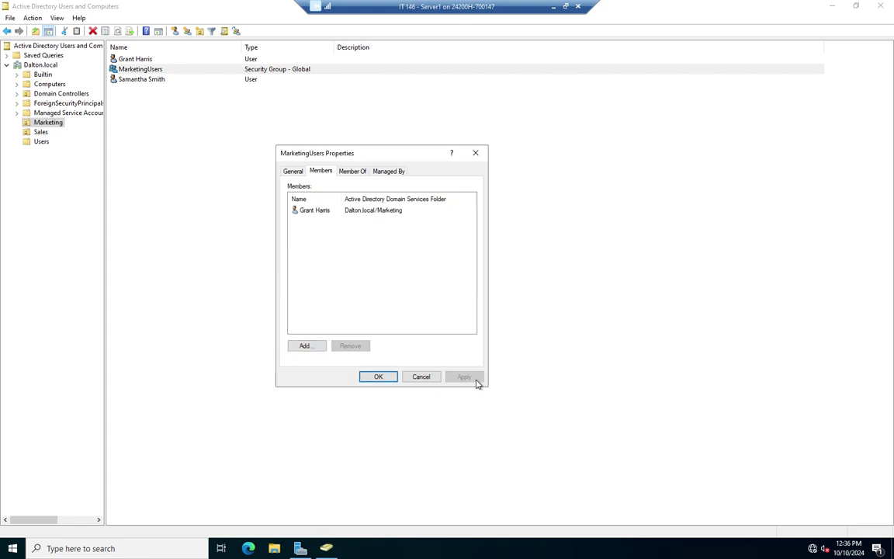
# - Close the group properties and view the second Marketing user's group memberships
pyautogui.click(386, 378)
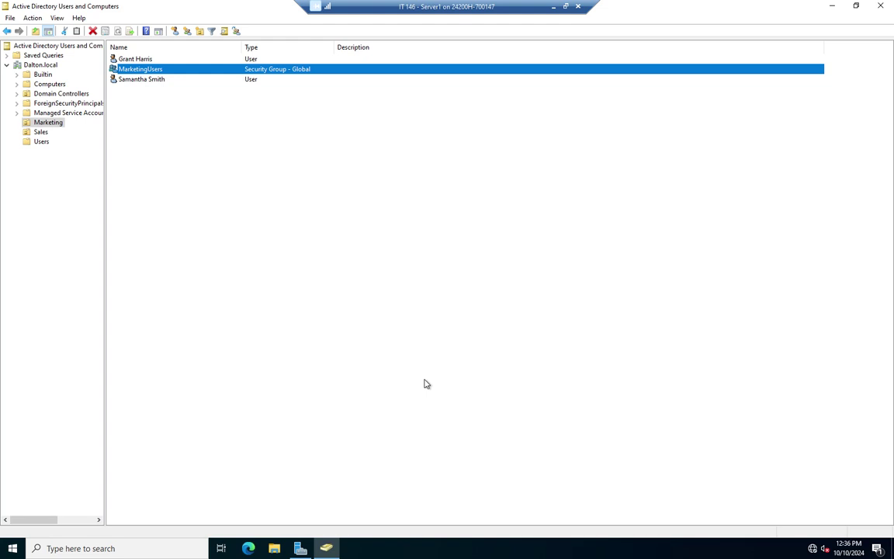
pyautogui.doubleClick(131, 79)
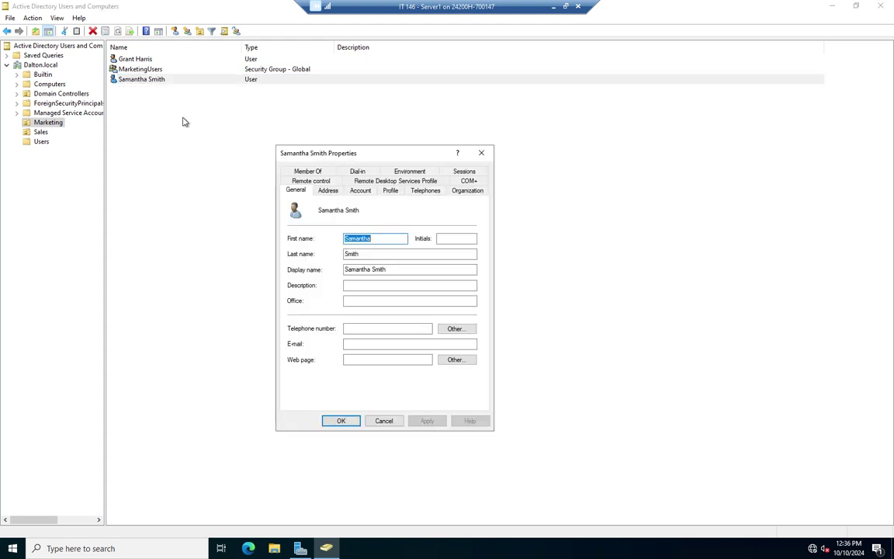
pyautogui.click(310, 172)
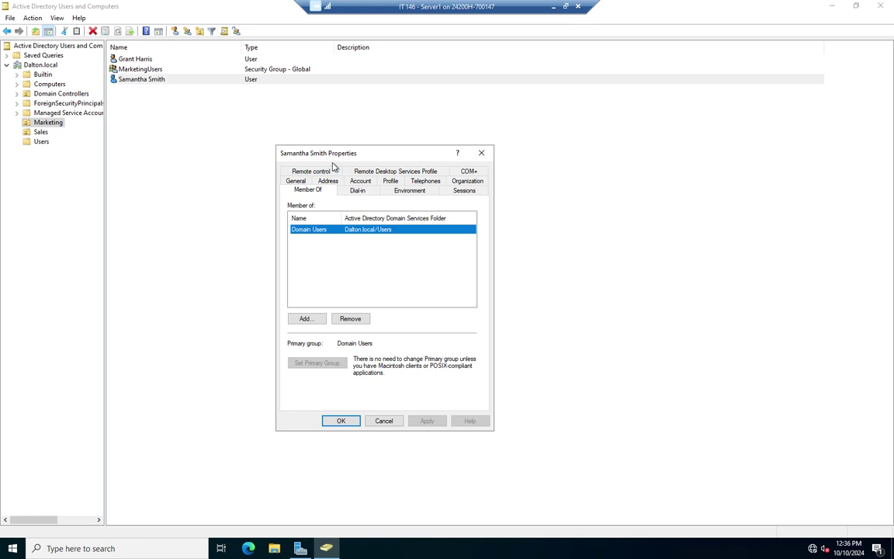
# - Add that user to the MarketingUsers group, apply the change and close the properties
pyautogui.click(307, 319)
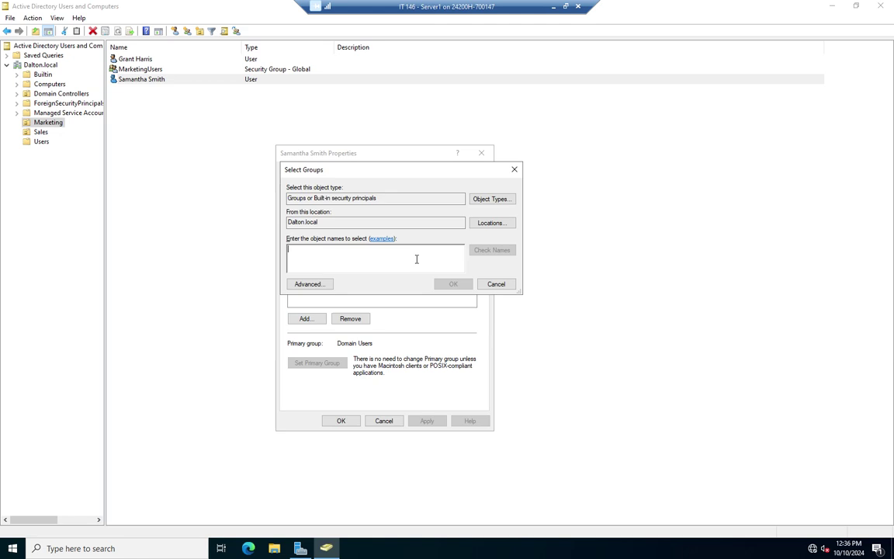
pyautogui.write('ma')
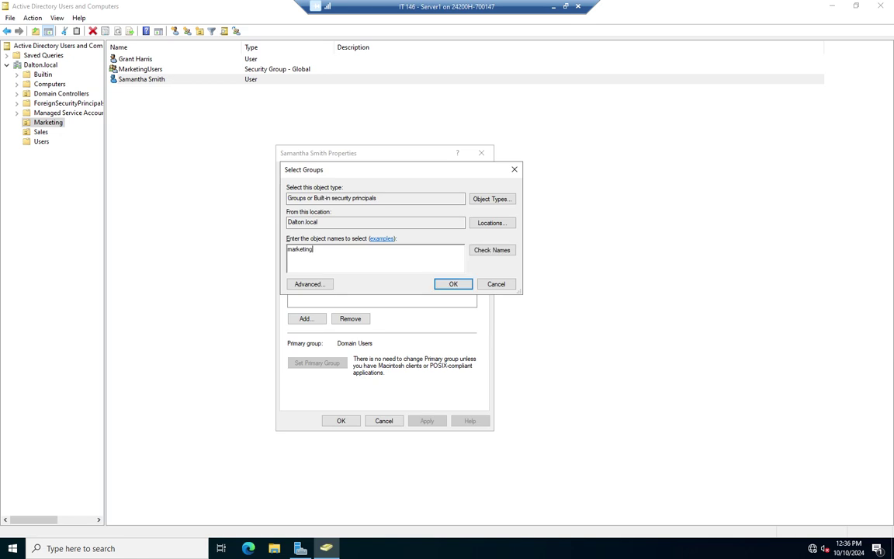
pyautogui.write('rketing')
pyautogui.click(485, 251)
pyautogui.click(452, 283)
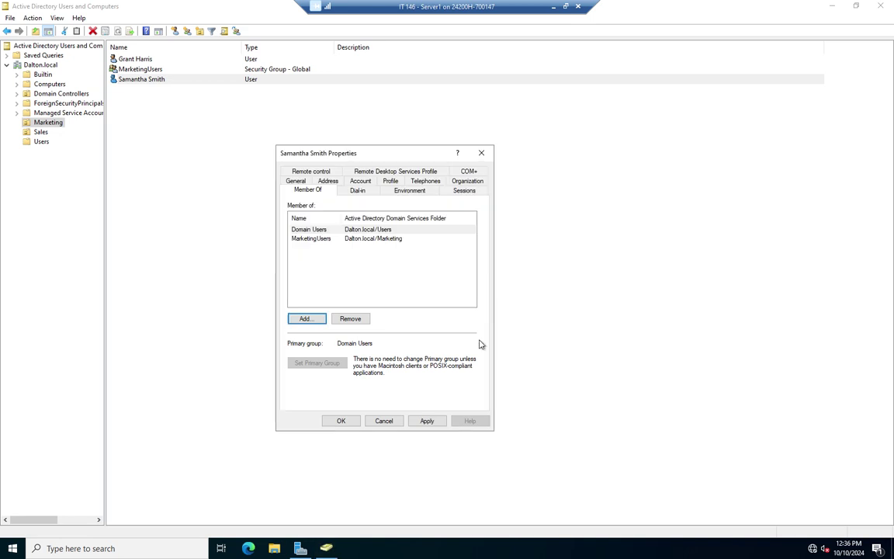
pyautogui.click(427, 420)
pyautogui.click(427, 420)
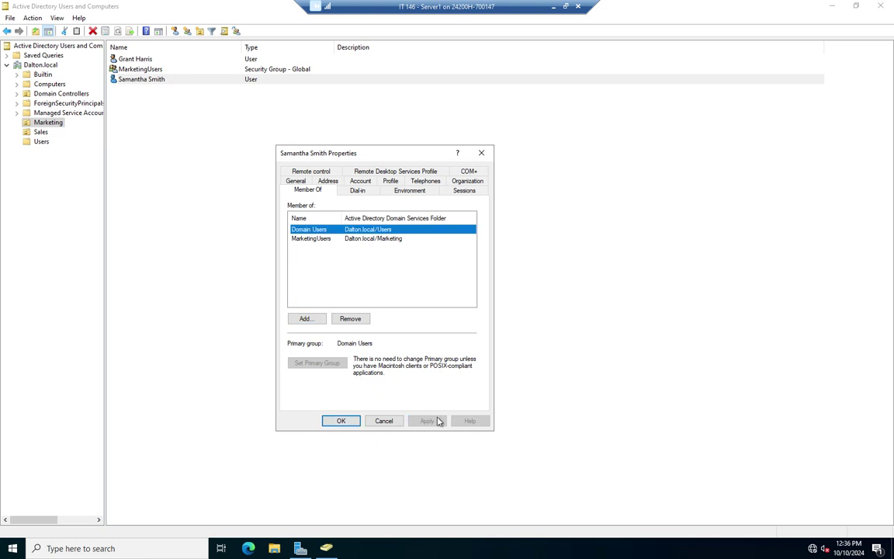
pyautogui.click(346, 423)
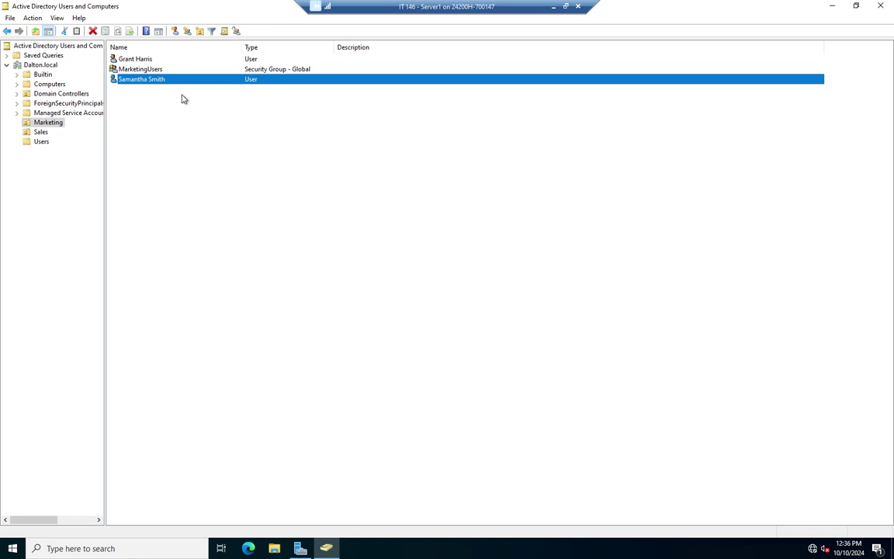
pyautogui.doubleClick(143, 69)
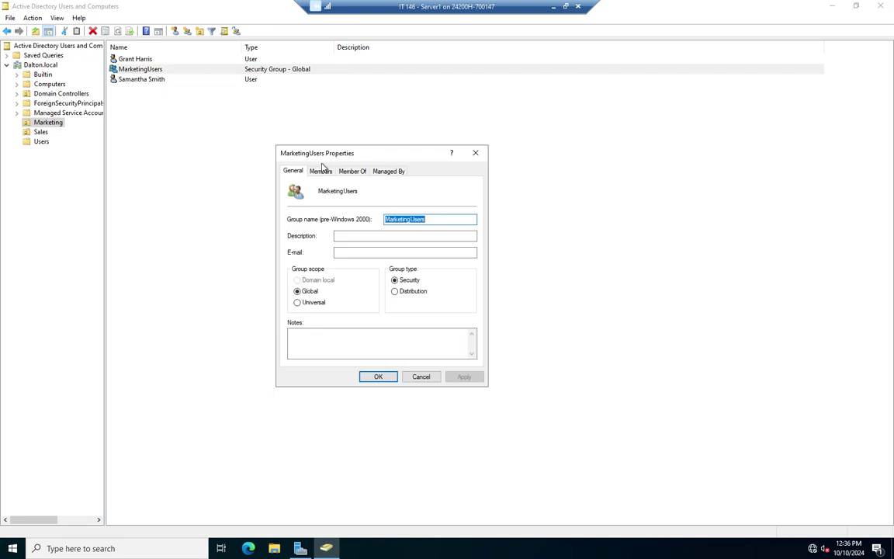
pyautogui.click(320, 171)
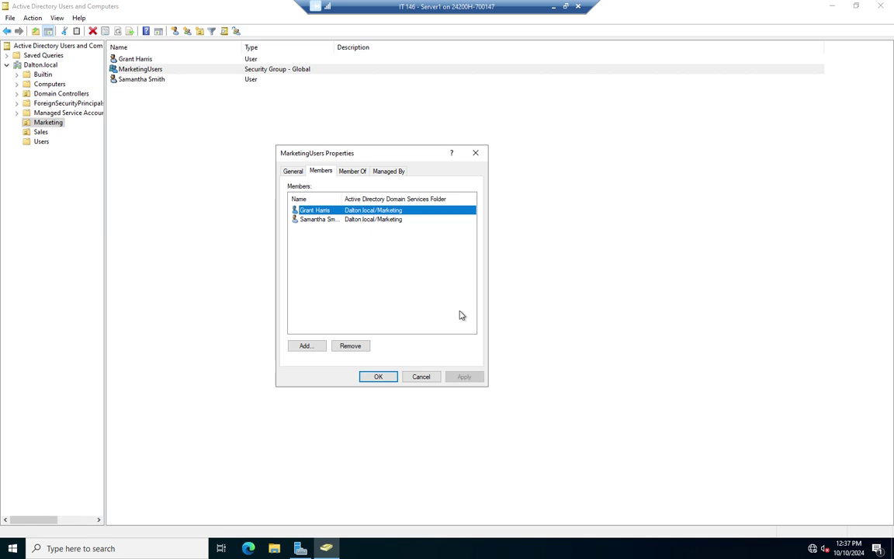
pyautogui.click(419, 377)
pyautogui.doubleClick(145, 79)
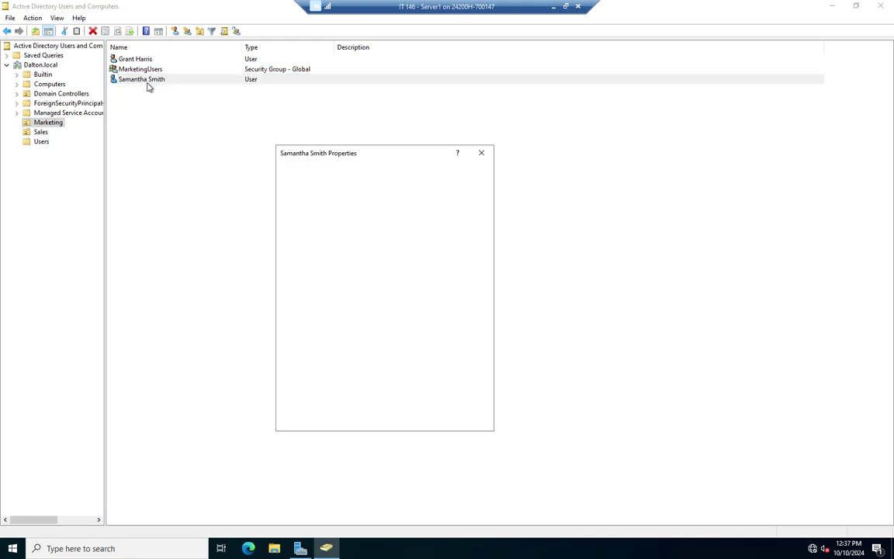
pyautogui.click(307, 171)
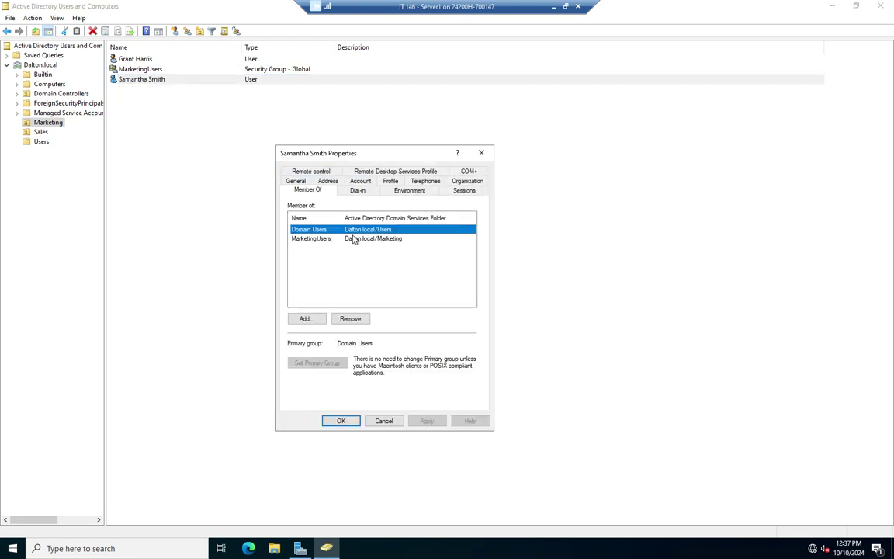
pyautogui.click(311, 320)
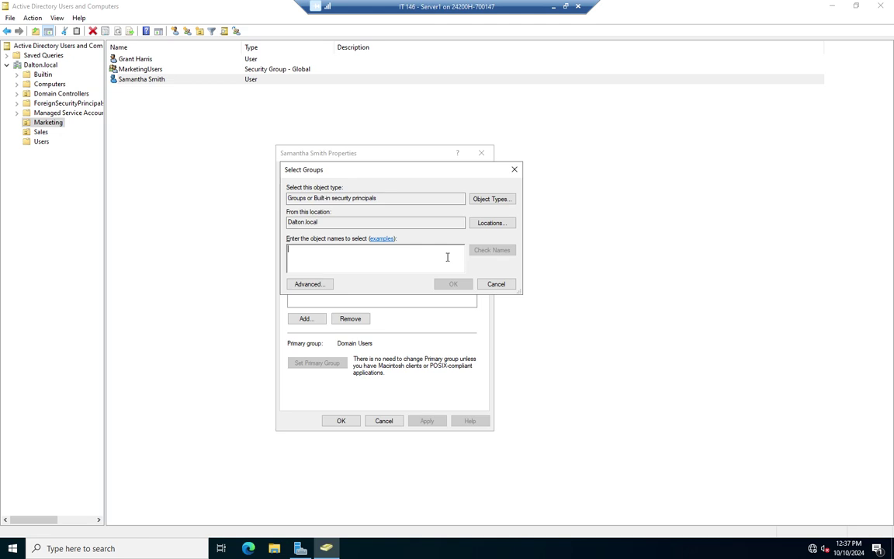
pyautogui.click(496, 284)
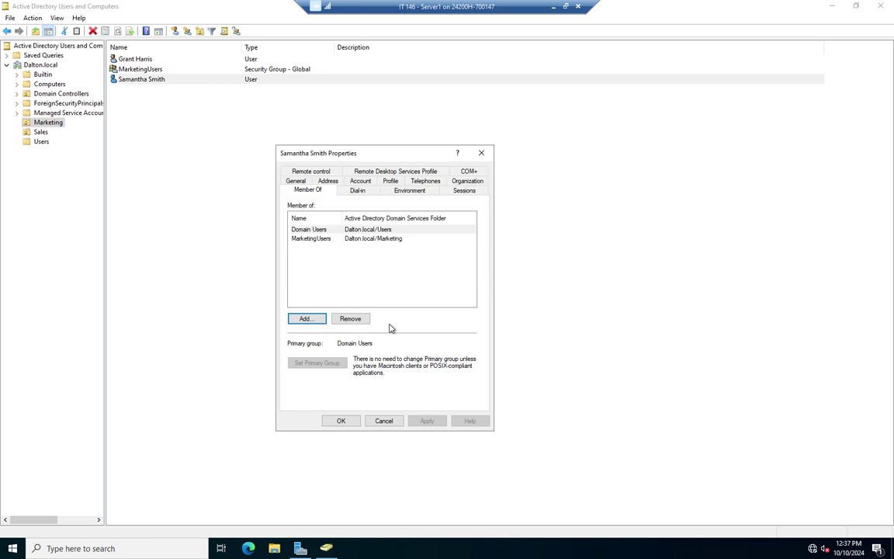
pyautogui.click(392, 424)
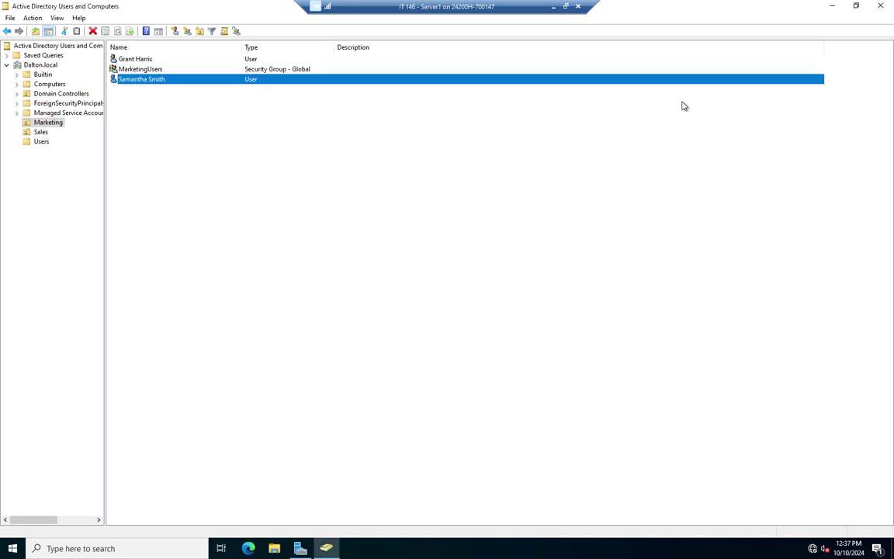
pyautogui.doubleClick(140, 69)
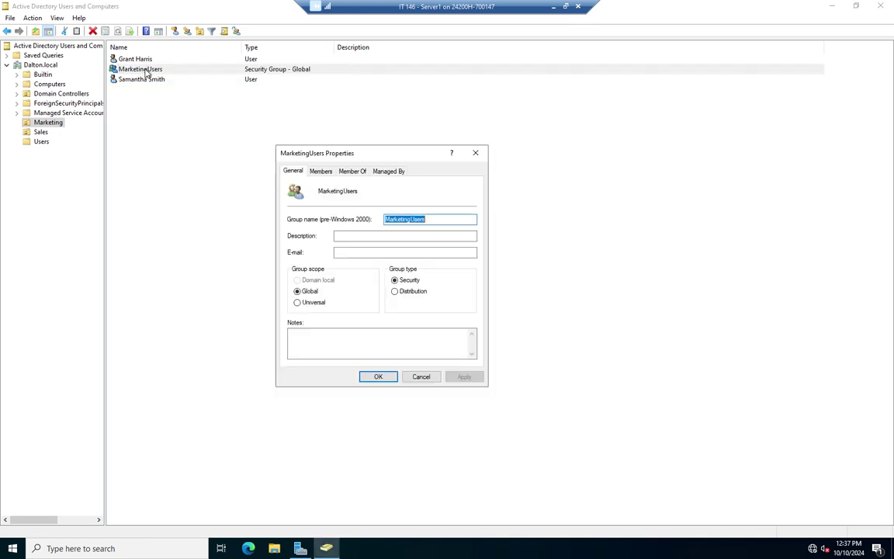
pyautogui.click(321, 171)
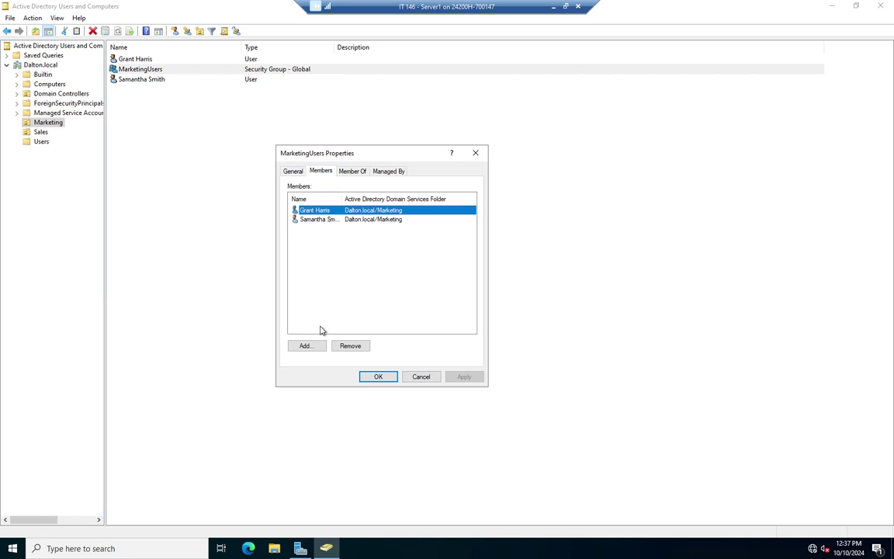
pyautogui.click(298, 345)
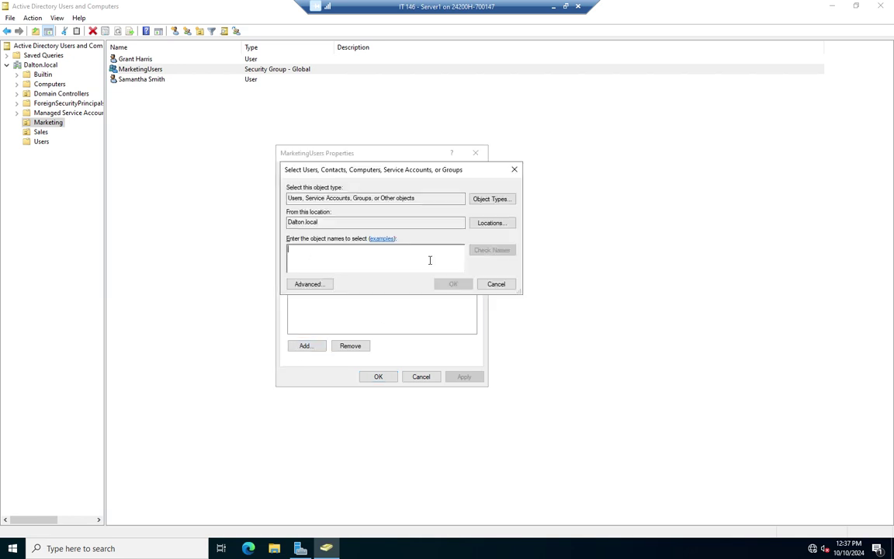
pyautogui.write('steve')
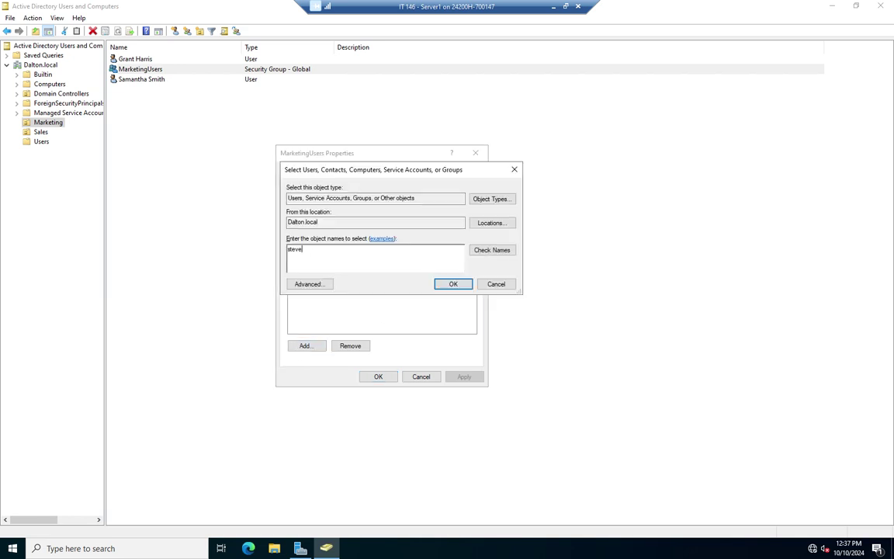
pyautogui.write('; frank; harvey; greg')
pyautogui.click(496, 283)
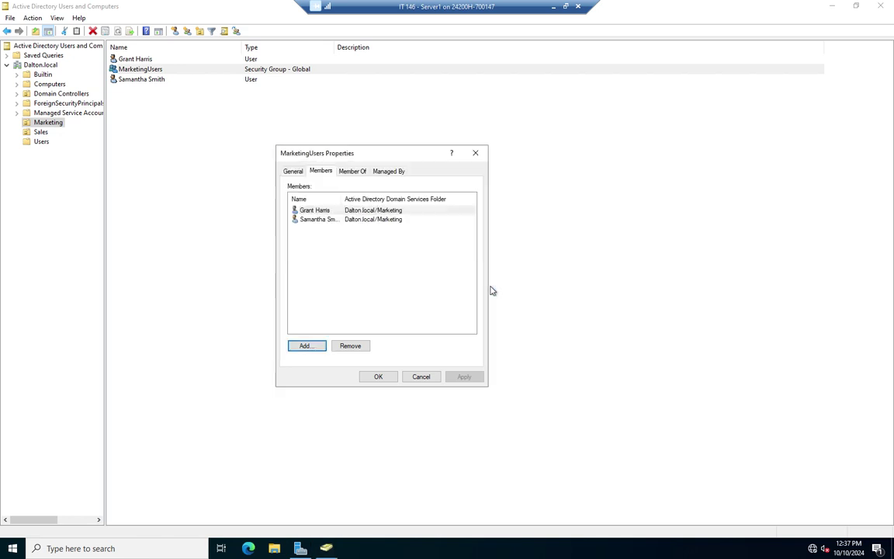
pyautogui.click(425, 377)
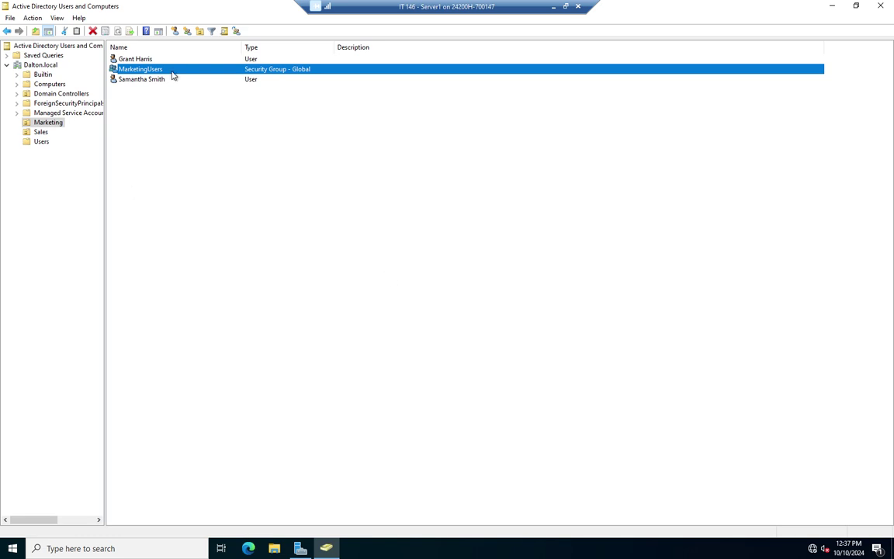
pyautogui.doubleClick(138, 68)
pyautogui.click(320, 171)
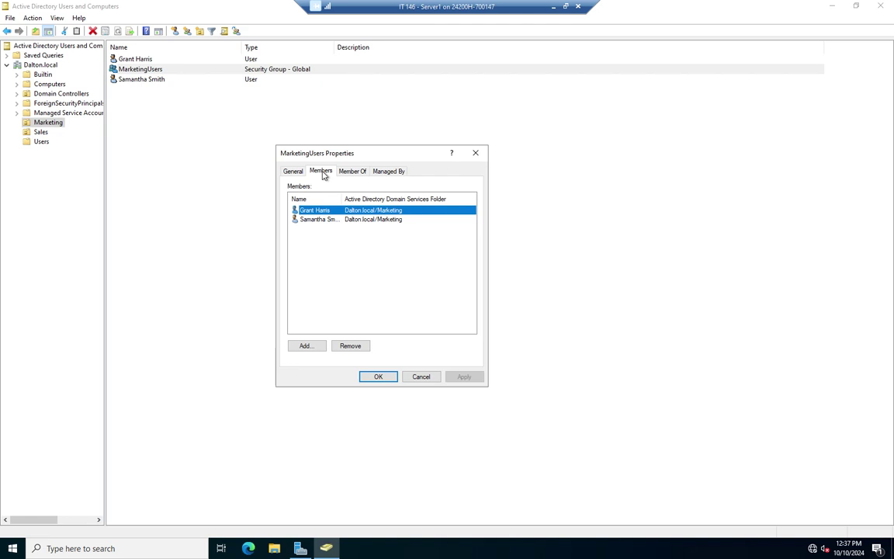
pyautogui.click(315, 220)
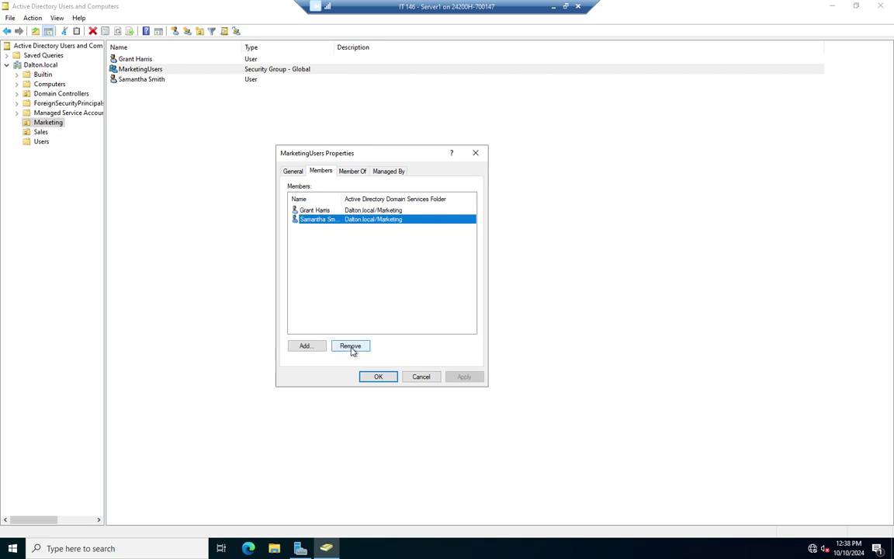
pyautogui.click(422, 377)
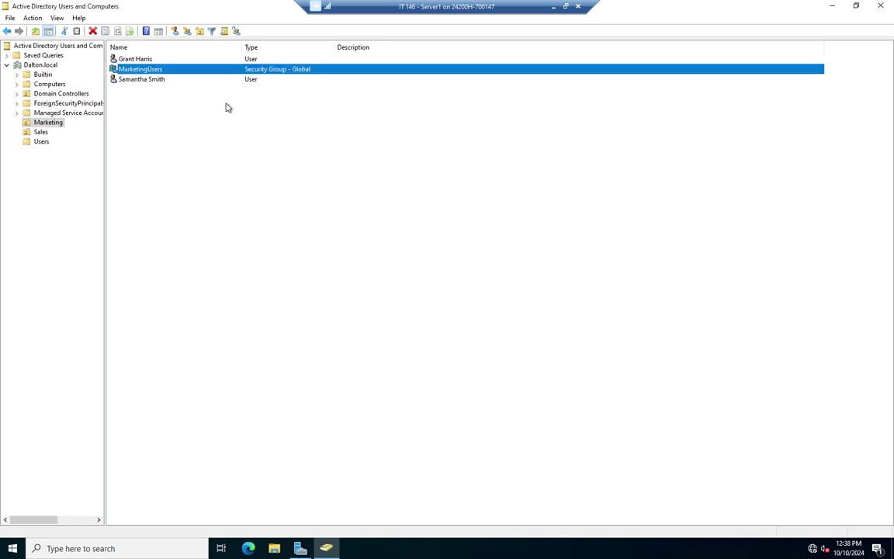
pyautogui.rightClick(158, 69)
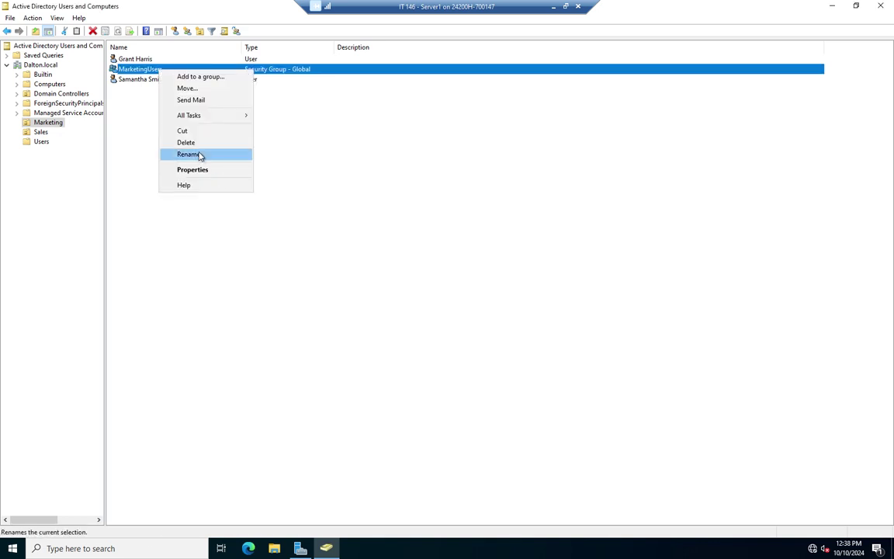
pyautogui.click(400, 203)
pyautogui.click(402, 206)
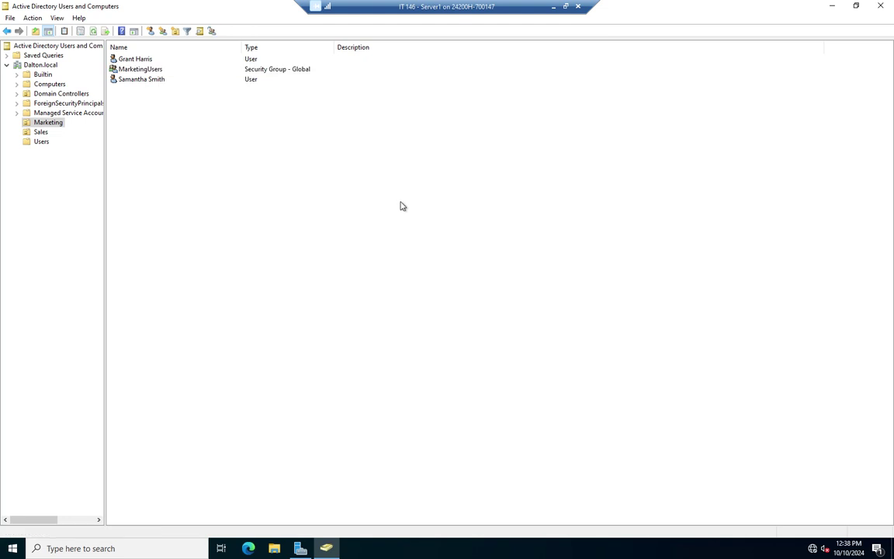